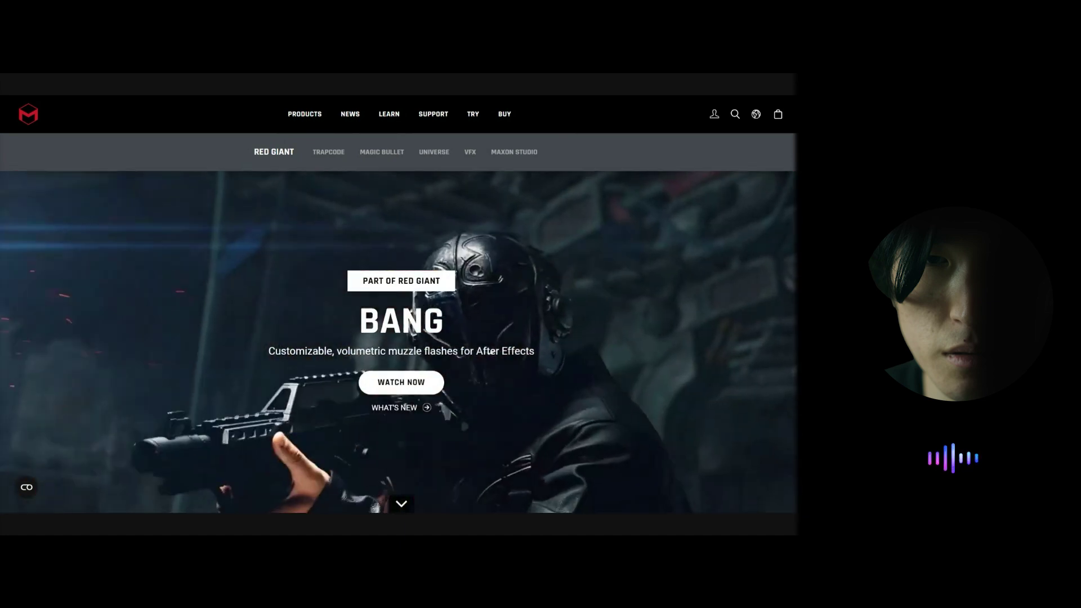
Browse Maxon's site from Red Giant through Maxon One to the plans and pricing page
{"action": "left_click", "coordinate": [284, 159]}
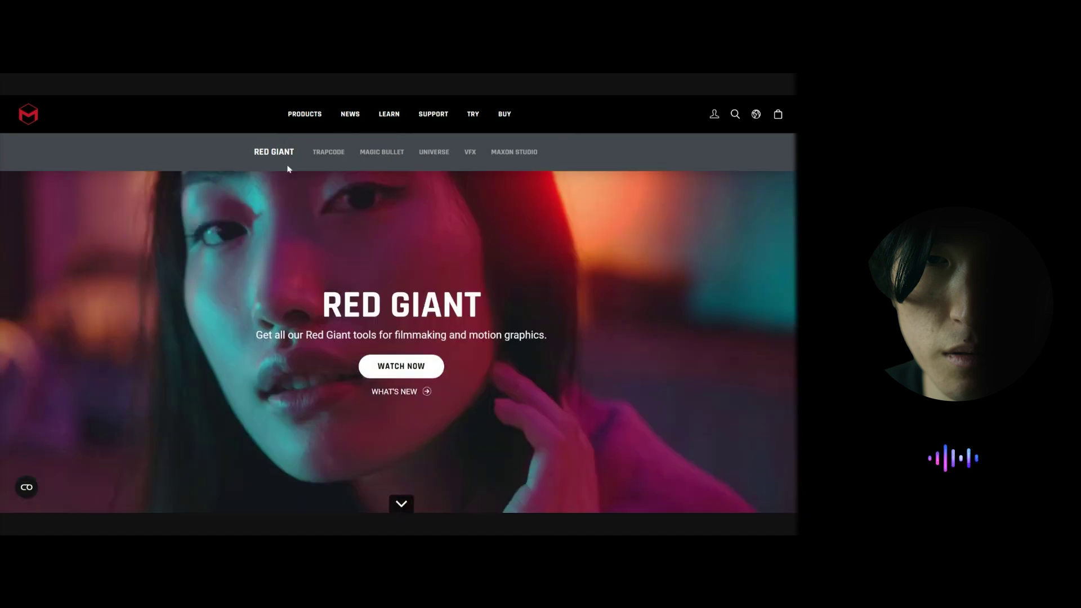
{"action": "left_click", "coordinate": [306, 119]}
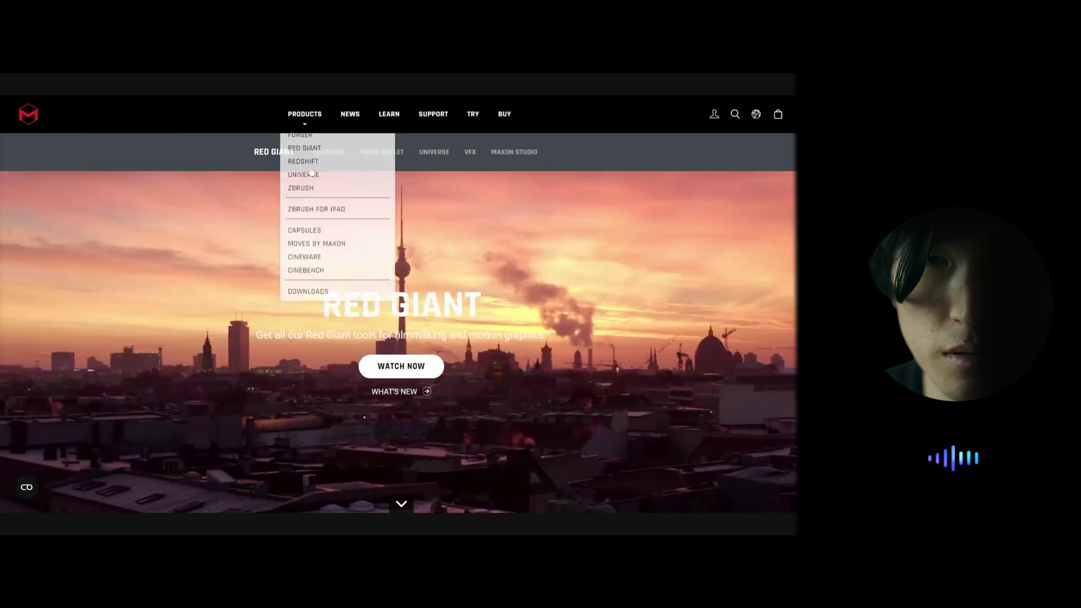
{"action": "left_click", "coordinate": [310, 166]}
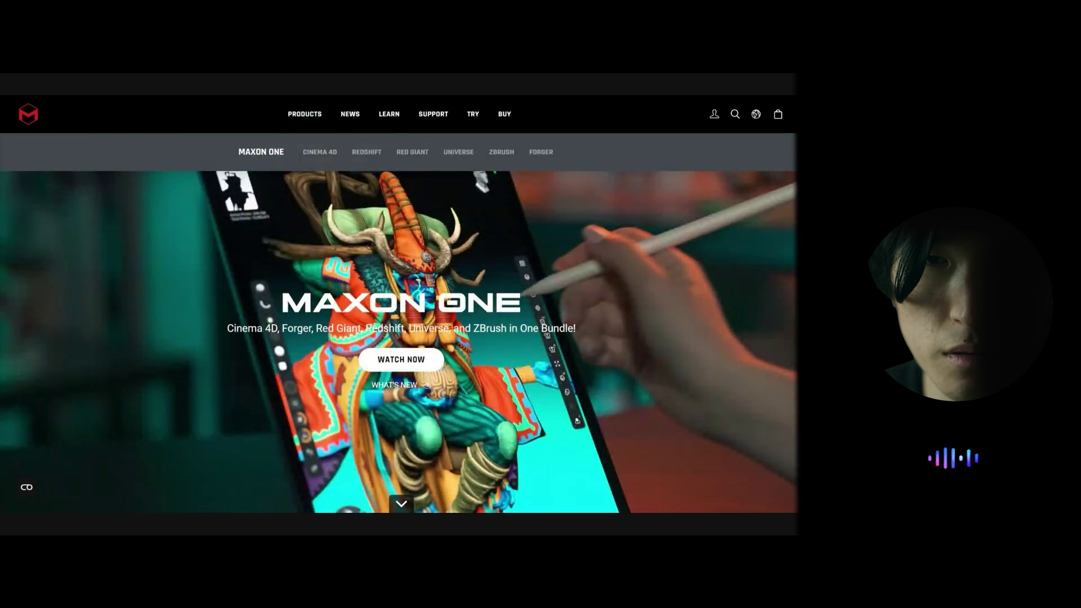
{"action": "left_click", "coordinate": [405, 153]}
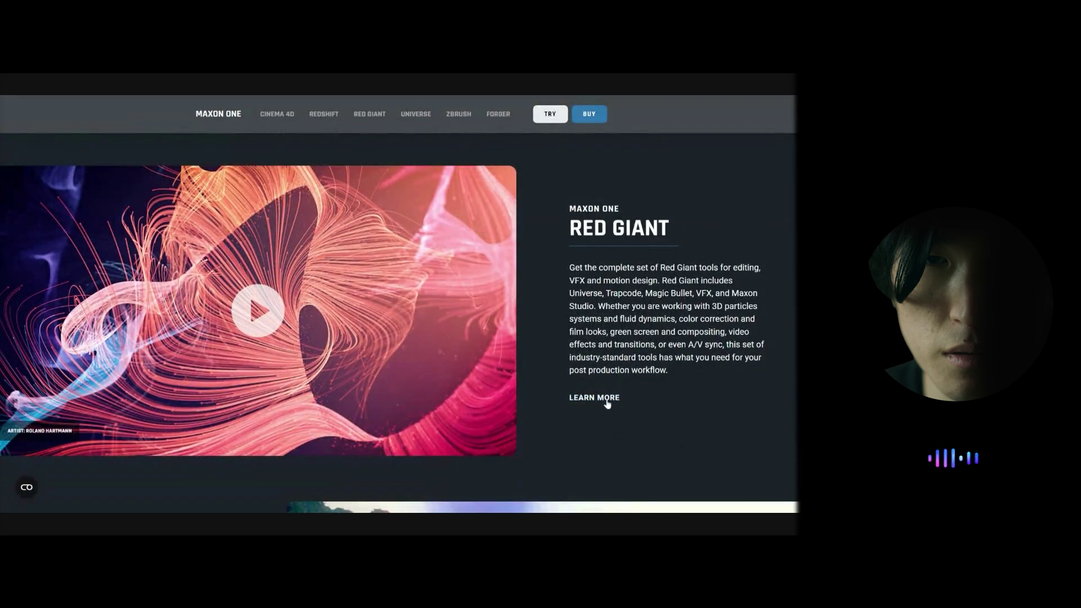
{"action": "scroll", "coordinate": [350, 275], "scroll_direction": "up", "scroll_amount": 5}
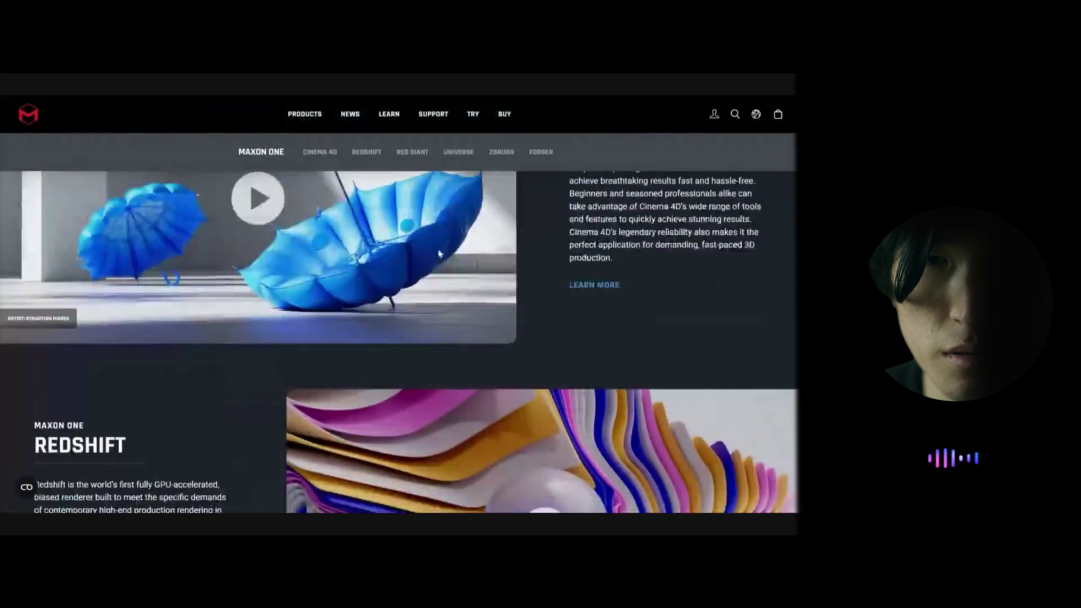
{"action": "scroll", "coordinate": [350, 275], "scroll_direction": "up", "scroll_amount": 5}
{"action": "scroll", "coordinate": [423, 212], "scroll_direction": "up", "scroll_amount": 5}
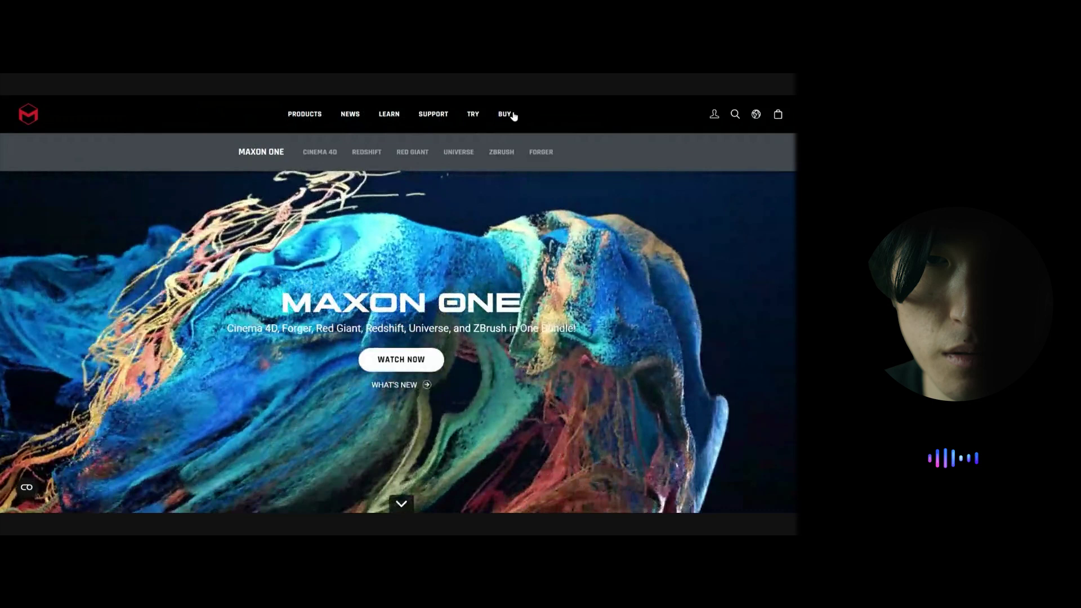
{"action": "left_click", "coordinate": [510, 117]}
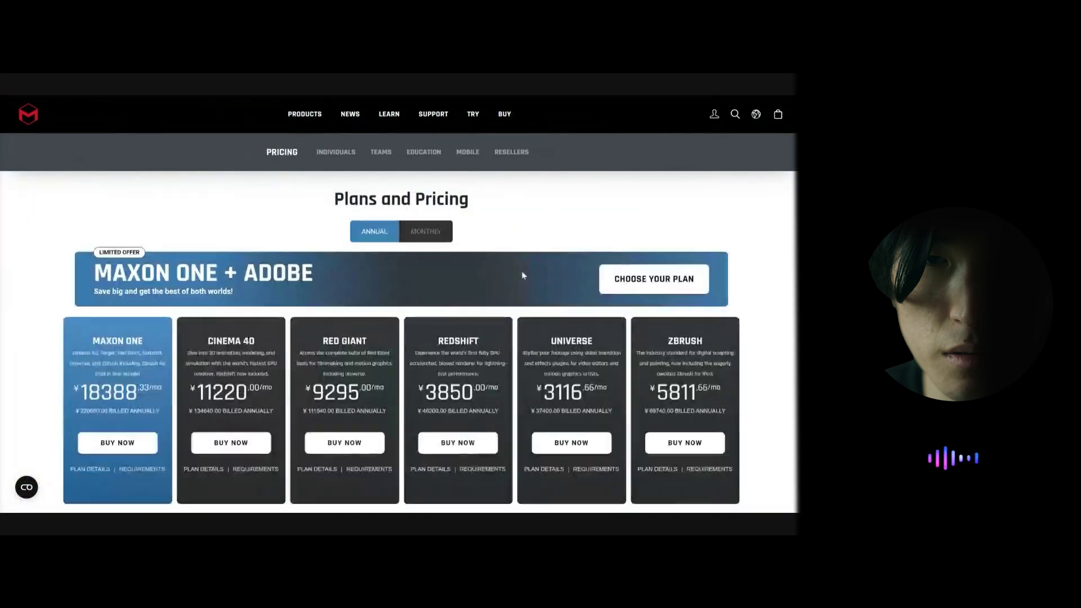
{"action": "scroll", "coordinate": [389, 307], "scroll_direction": "down", "scroll_amount": 1}
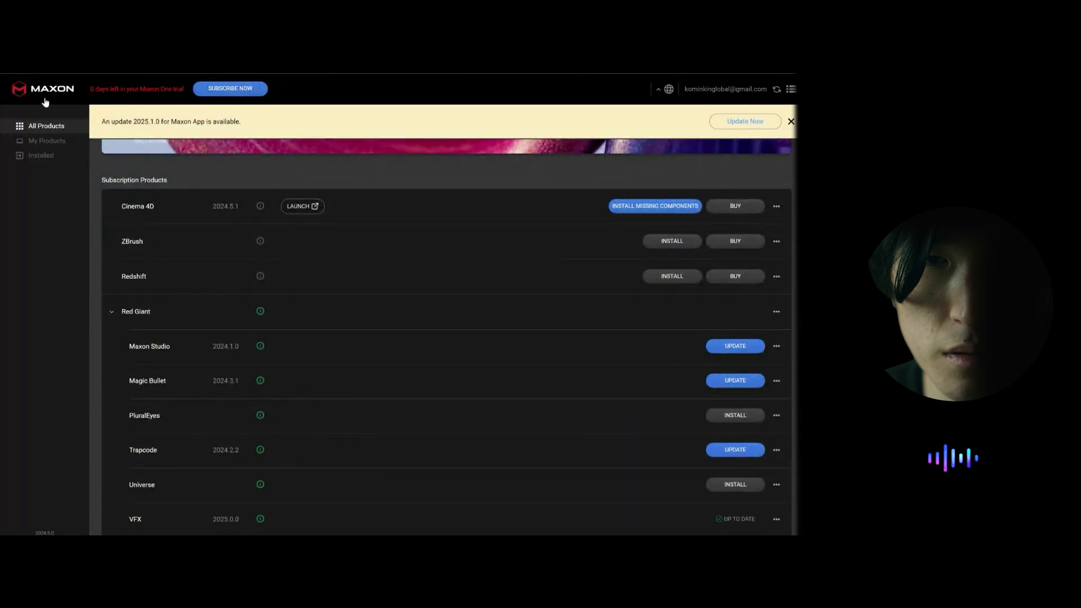
{"action": "scroll", "coordinate": [169, 304], "scroll_direction": "down", "scroll_amount": 1}
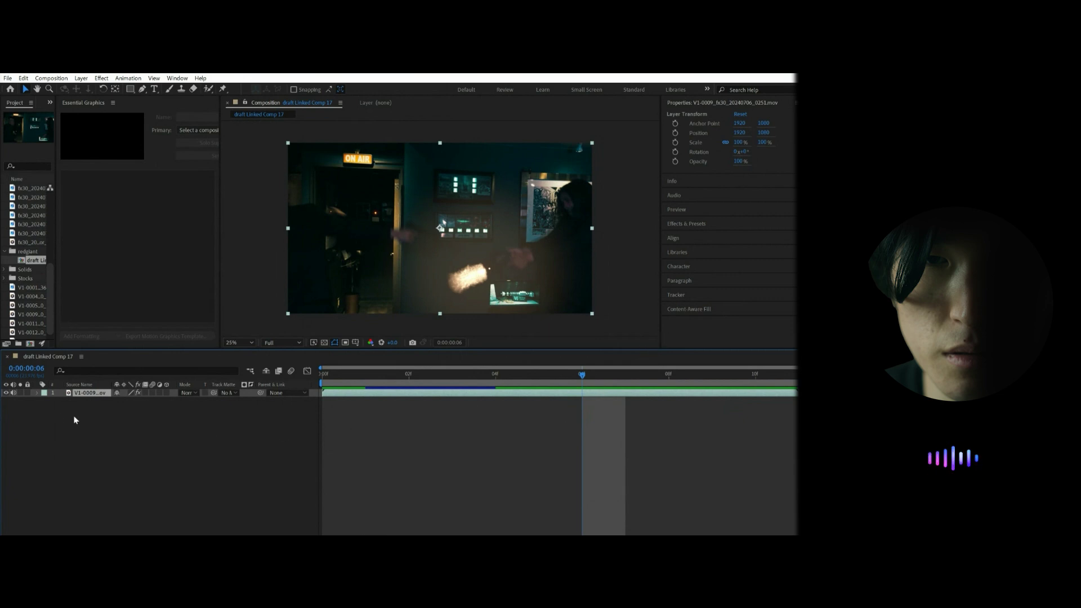
Expand layer 1 and its Effects group to show Bang and Bang 2, selecting Bang
{"action": "left_click", "coordinate": [36, 394]}
{"action": "left_click", "coordinate": [67, 408]}
{"action": "left_click", "coordinate": [47, 409]}
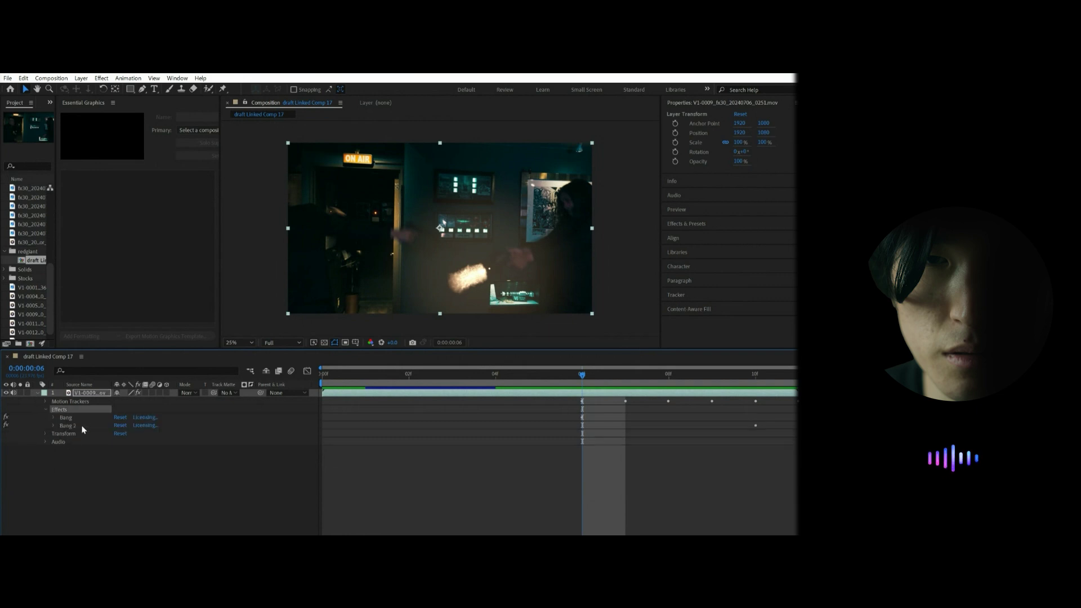
{"action": "left_click", "coordinate": [83, 422]}
Delete Bang and Bang 2, then apply a fresh Bang from Effects & Presets to the footage layer
{"action": "key", "text": "Delete"}
{"action": "left_click", "coordinate": [686, 224]}
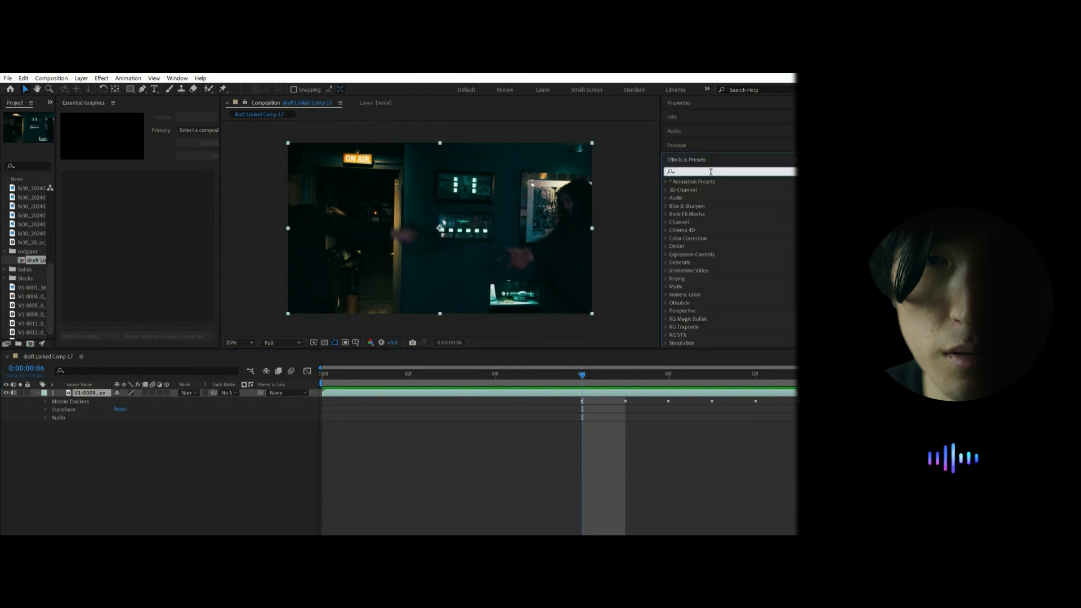
{"action": "left_click", "coordinate": [711, 171]}
{"action": "type", "text": "bang"}
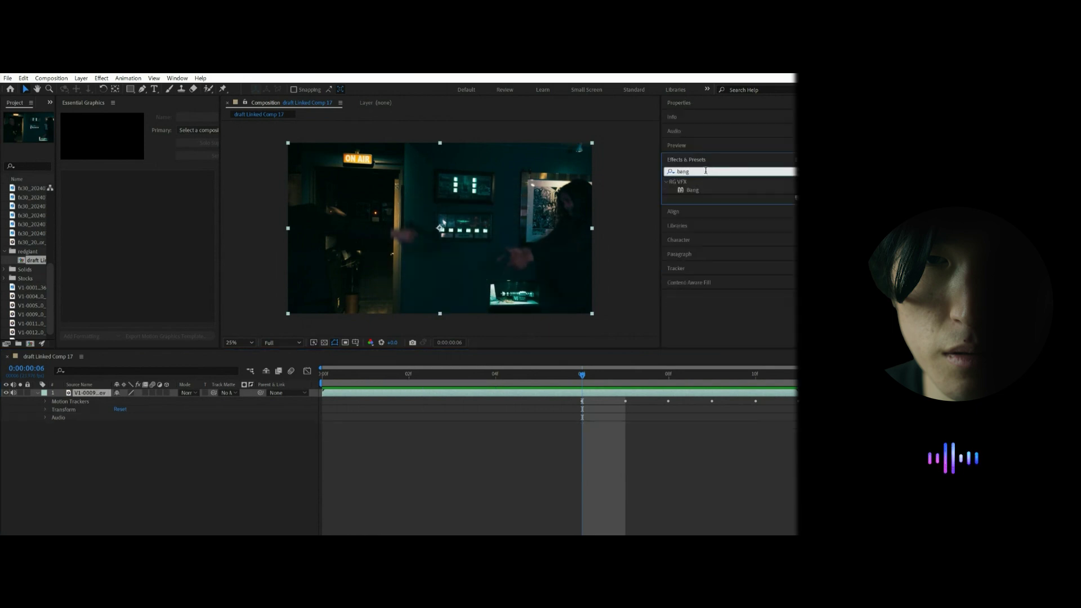
{"action": "left_click", "coordinate": [702, 191]}
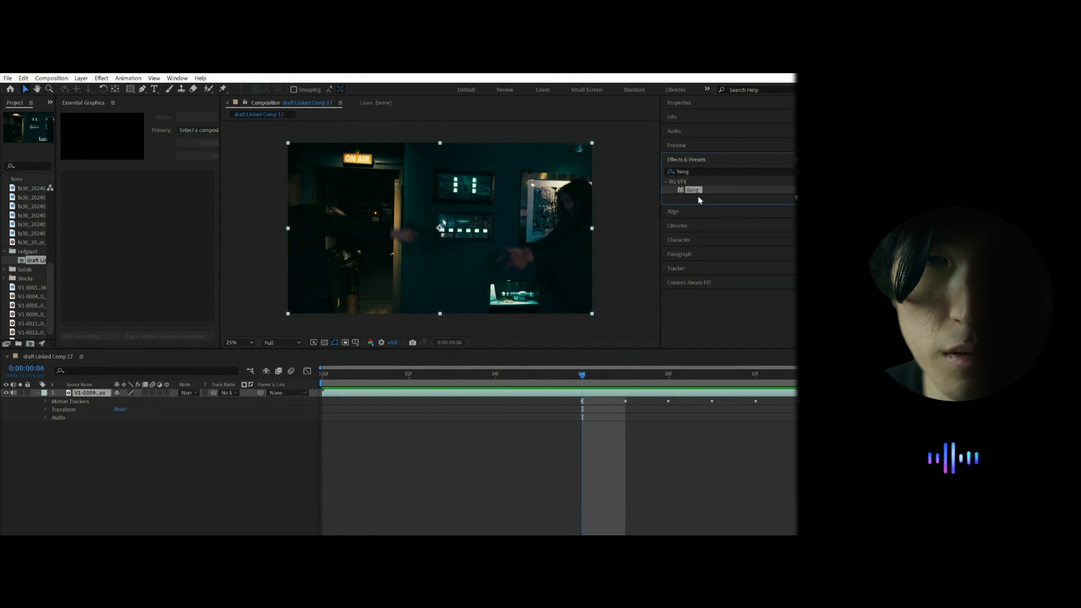
{"action": "left_click_drag", "start_coordinate": [698, 191], "coordinate": [583, 395]}
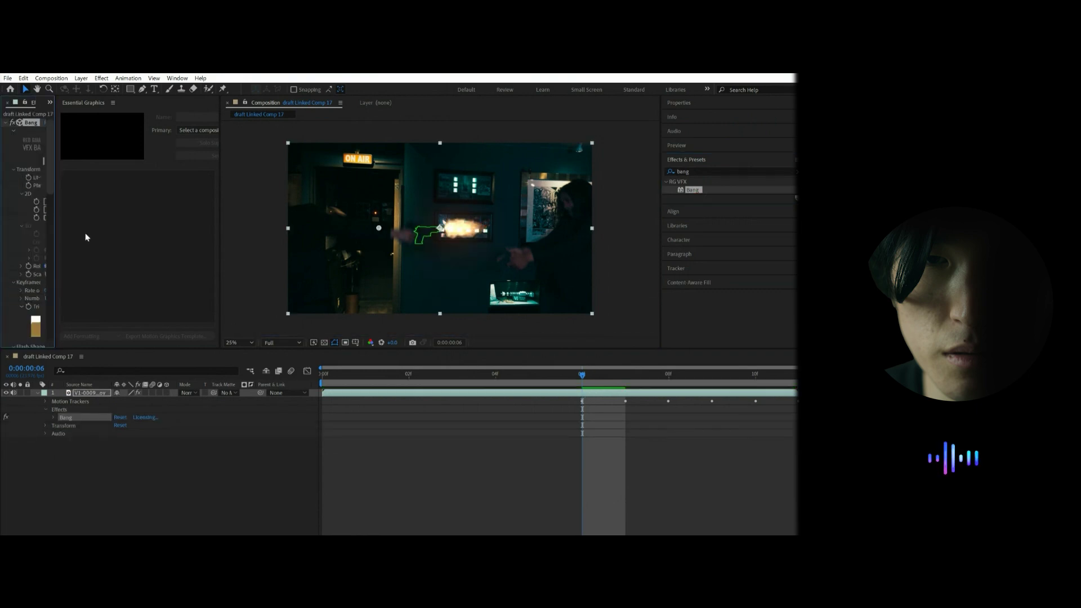
{"action": "left_click_drag", "start_coordinate": [56, 214], "coordinate": [194, 214]}
Collapse Bang's Flash Properties, Heat Blur and Rendering groups and expand its Transform group
{"action": "left_click", "coordinate": [13, 178]}
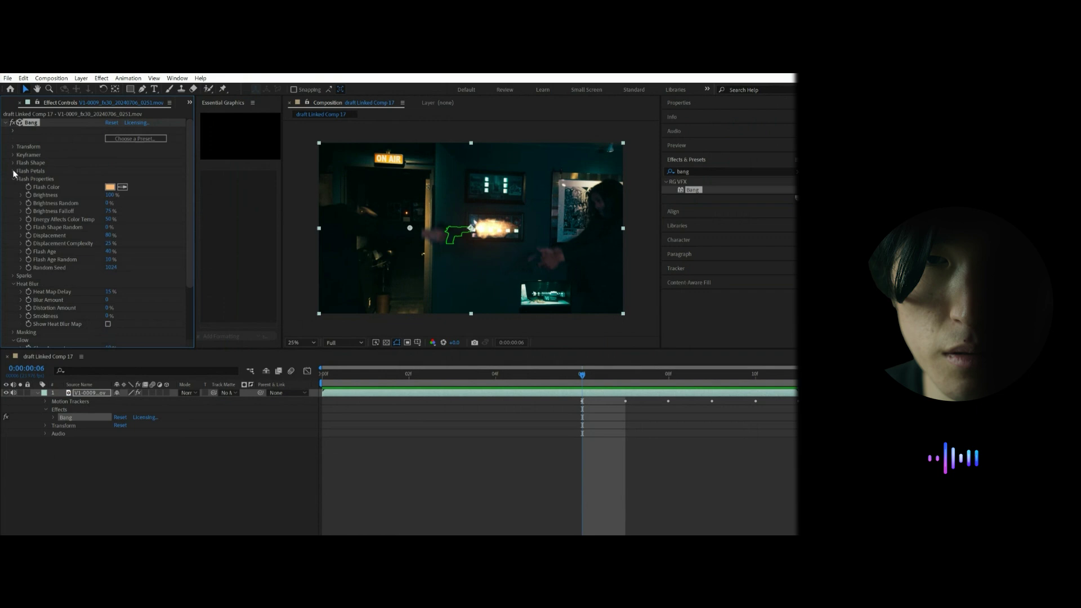
{"action": "left_click", "coordinate": [12, 178]}
{"action": "left_click", "coordinate": [11, 194]}
{"action": "left_click", "coordinate": [11, 225]}
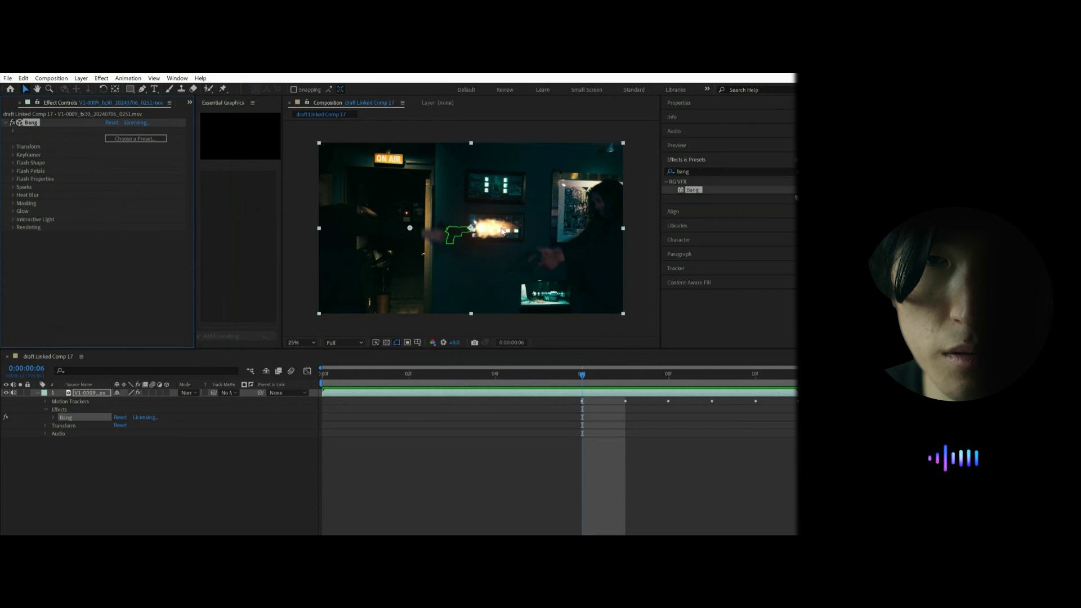
{"action": "left_click", "coordinate": [13, 145]}
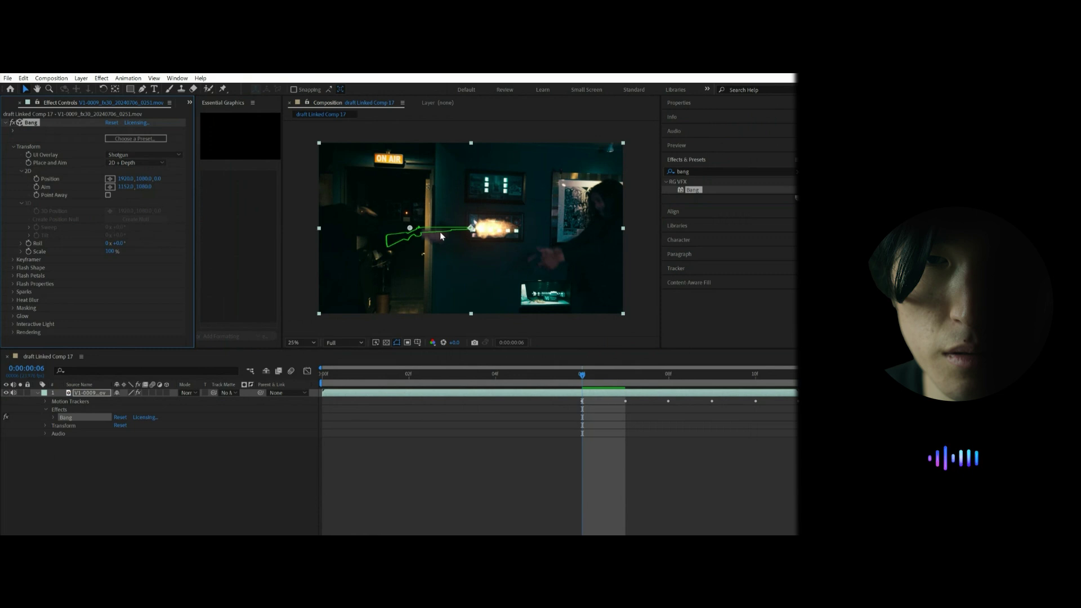
Set UI Overlay to Pistol and Place and Aim to 3D, then adjust the 3D Position
{"action": "left_click", "coordinate": [143, 155]}
{"action": "left_click", "coordinate": [157, 172]}
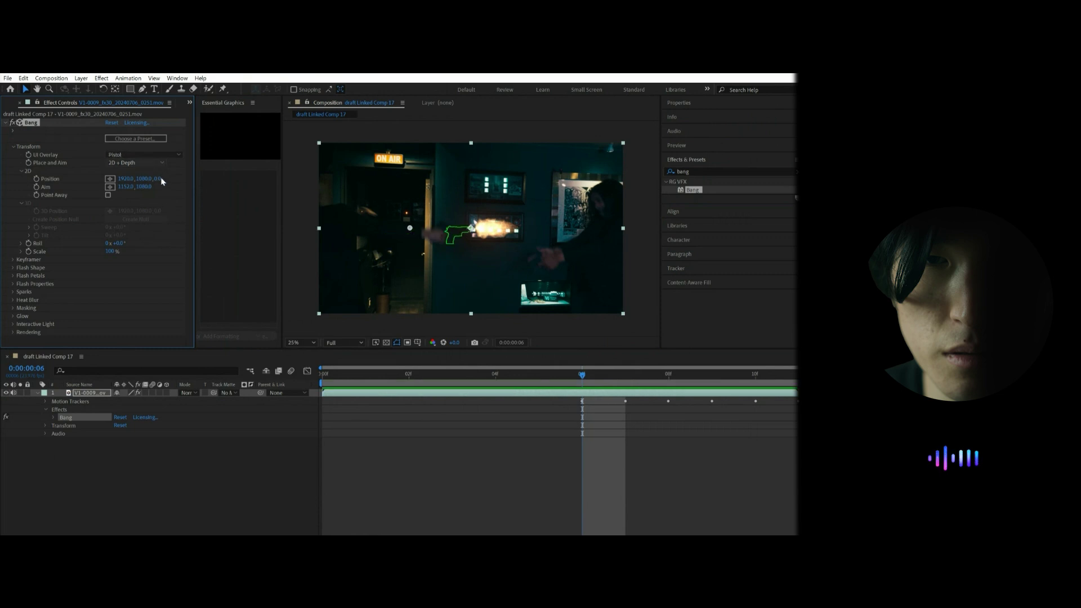
{"action": "left_click", "coordinate": [166, 186]}
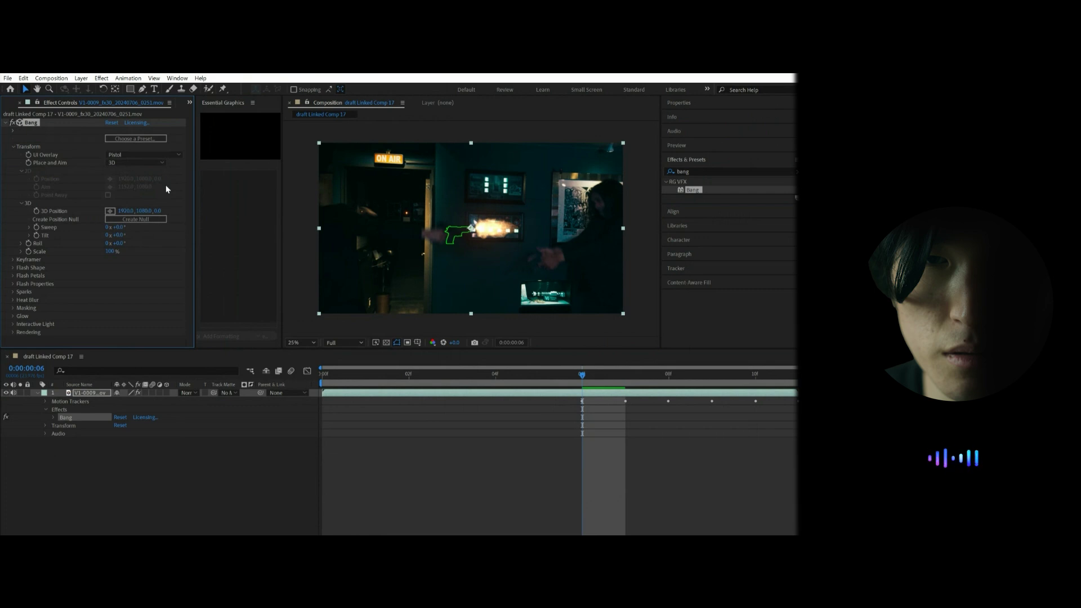
{"action": "mouse_move", "coordinate": [142, 211]}
{"action": "left_mouse_down"}
{"action": "mouse_move", "coordinate": [194, 216]}
{"action": "mouse_move", "coordinate": [184, 228]}
{"action": "mouse_move", "coordinate": [157, 213]}
{"action": "left_mouse_up"}
{"action": "mouse_move", "coordinate": [125, 210]}
{"action": "left_mouse_down"}
{"action": "mouse_move", "coordinate": [191, 209]}
{"action": "mouse_move", "coordinate": [19, 251]}
{"action": "mouse_move", "coordinate": [213, 259]}
{"action": "left_mouse_up"}
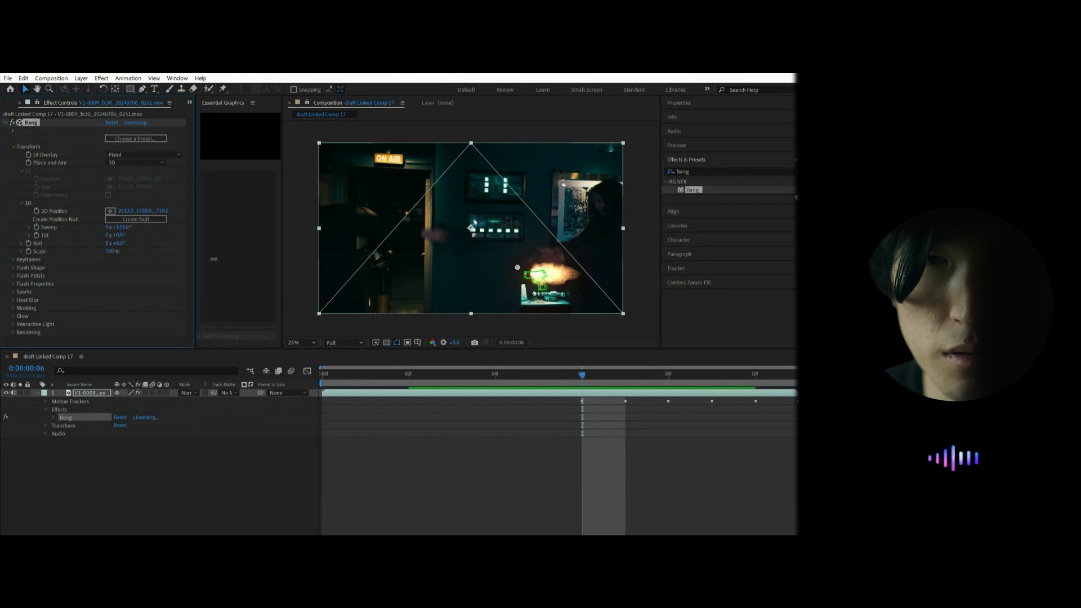
Align the flash to the pistol barrel using Sweep, Tilt, 3D Position, with Scale near 170%
{"action": "mouse_move", "coordinate": [214, 259]}
{"action": "left_mouse_down"}
{"action": "mouse_move", "coordinate": [255, 271]}
{"action": "mouse_move", "coordinate": [144, 211]}
{"action": "left_mouse_up"}
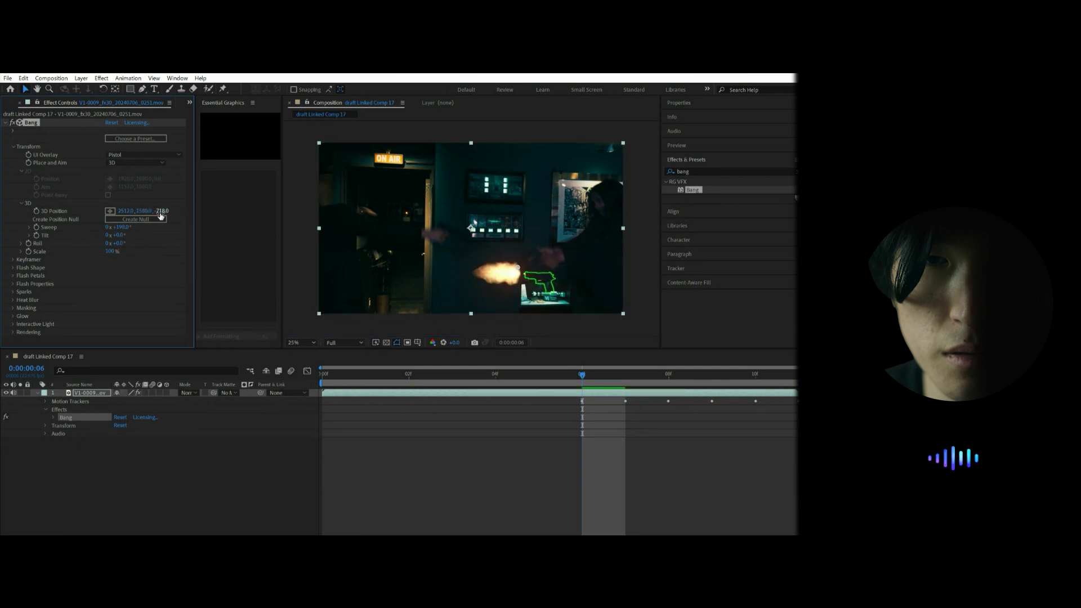
{"action": "left_click_drag", "start_coordinate": [119, 235], "coordinate": [312, 218]}
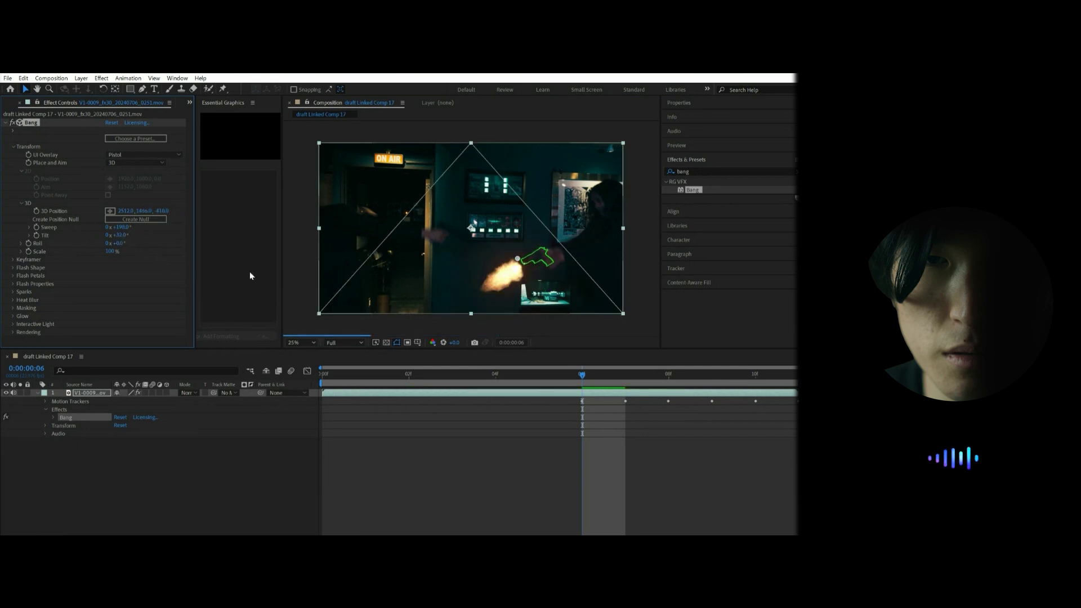
{"action": "left_click_drag", "start_coordinate": [311, 218], "coordinate": [231, 225]}
{"action": "left_click_drag", "start_coordinate": [161, 210], "coordinate": [127, 210]}
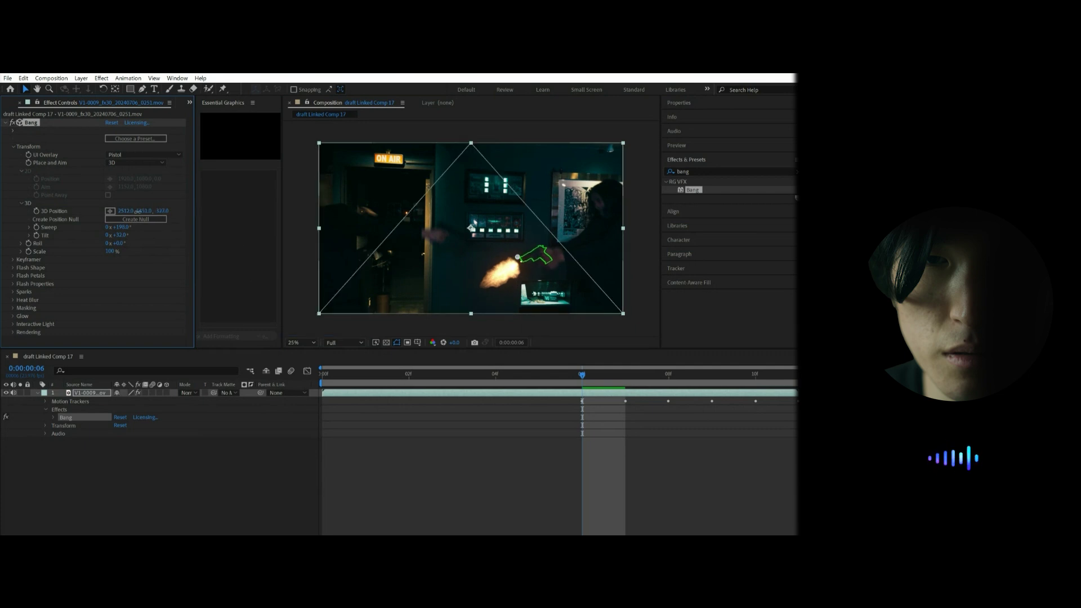
{"action": "key", "text": "period"}
{"action": "left_click_drag", "start_coordinate": [110, 252], "coordinate": [148, 254]}
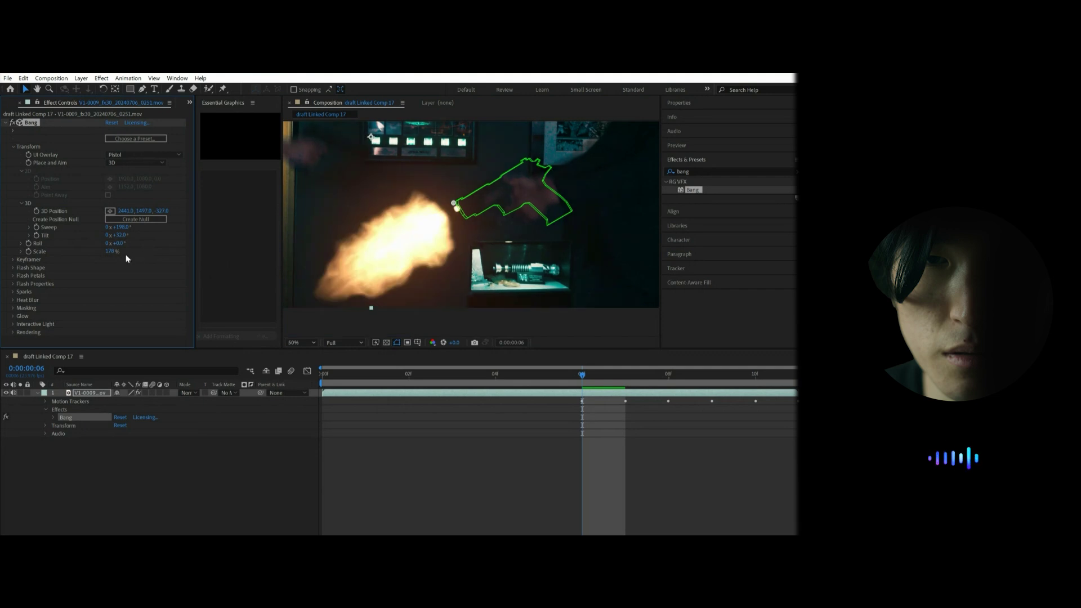
{"action": "left_click_drag", "start_coordinate": [127, 259], "coordinate": [114, 257]}
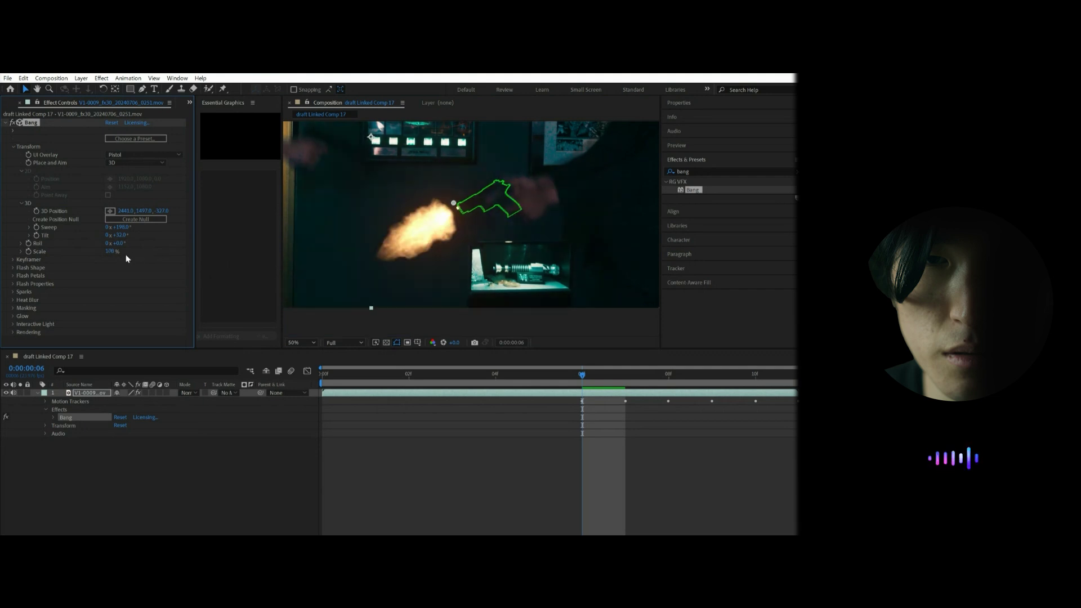
Swap Bang's Transform group for its Keyframer group, zoom back out, and expand Bang in the timeline
{"action": "left_click", "coordinate": [13, 146]}
{"action": "left_click", "coordinate": [13, 155]}
{"action": "key", "text": "comma"}
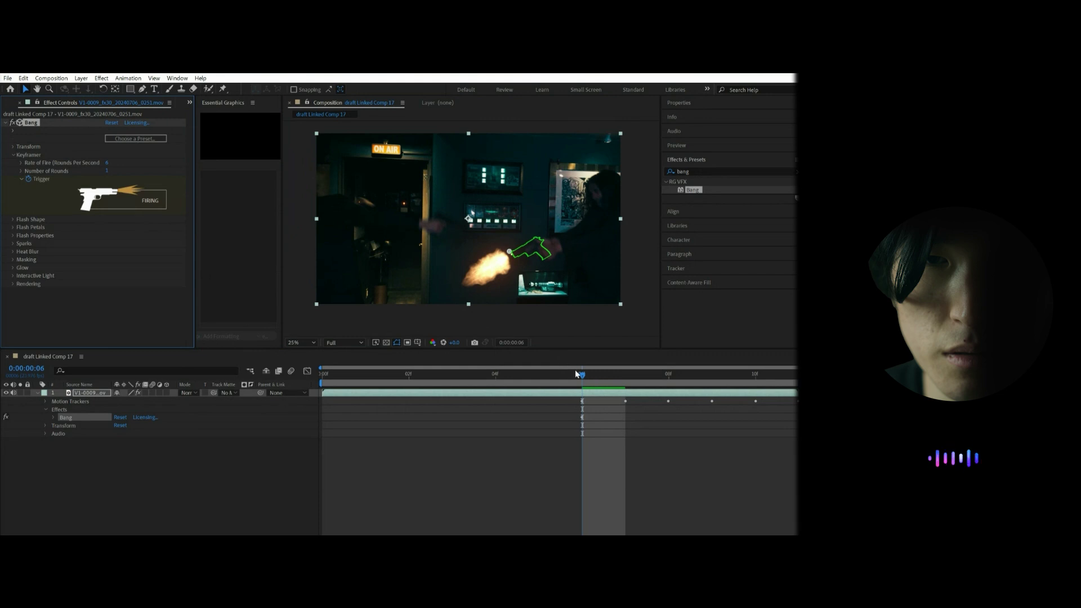
{"action": "left_click", "coordinate": [55, 418]}
At frame 04, add a Keyframer Trigger keyframe and enable the 3D Position stopwatch
{"action": "left_click", "coordinate": [495, 373]}
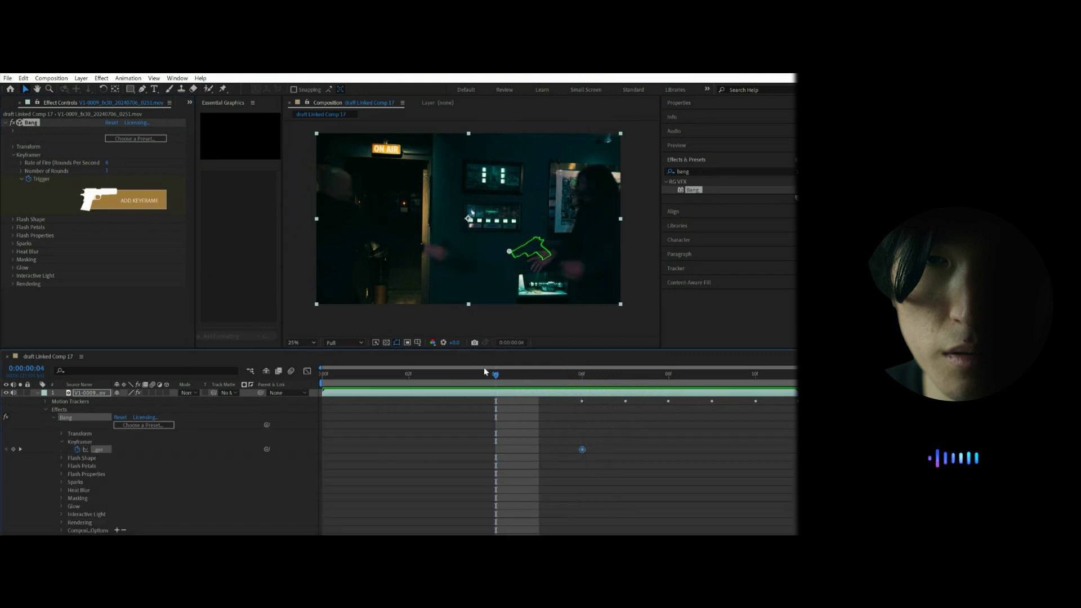
{"action": "left_click", "coordinate": [137, 197]}
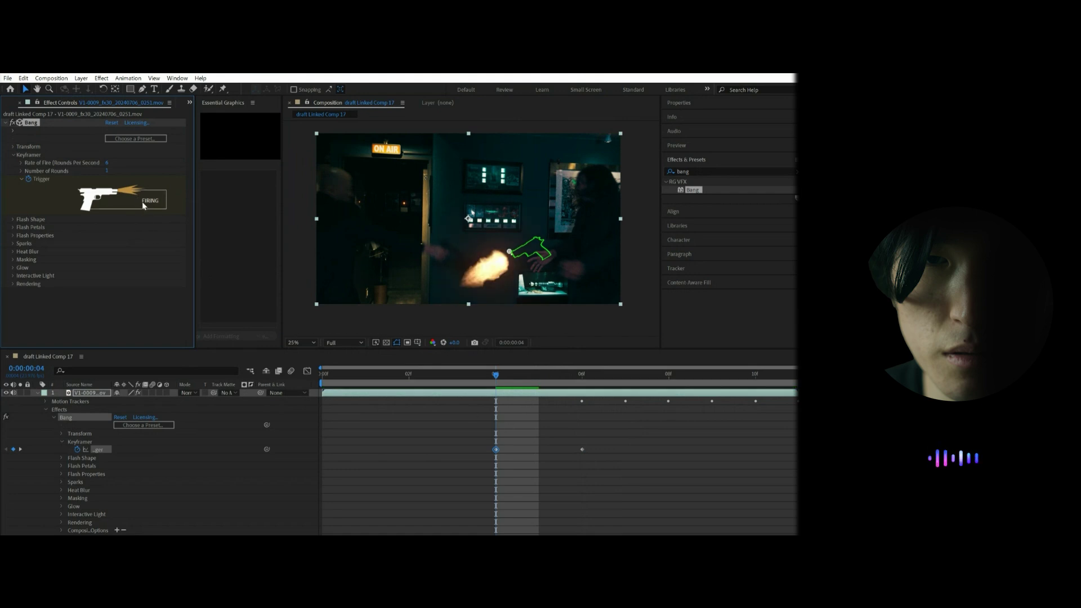
{"action": "left_click", "coordinate": [62, 433]}
{"action": "left_click", "coordinate": [85, 473]}
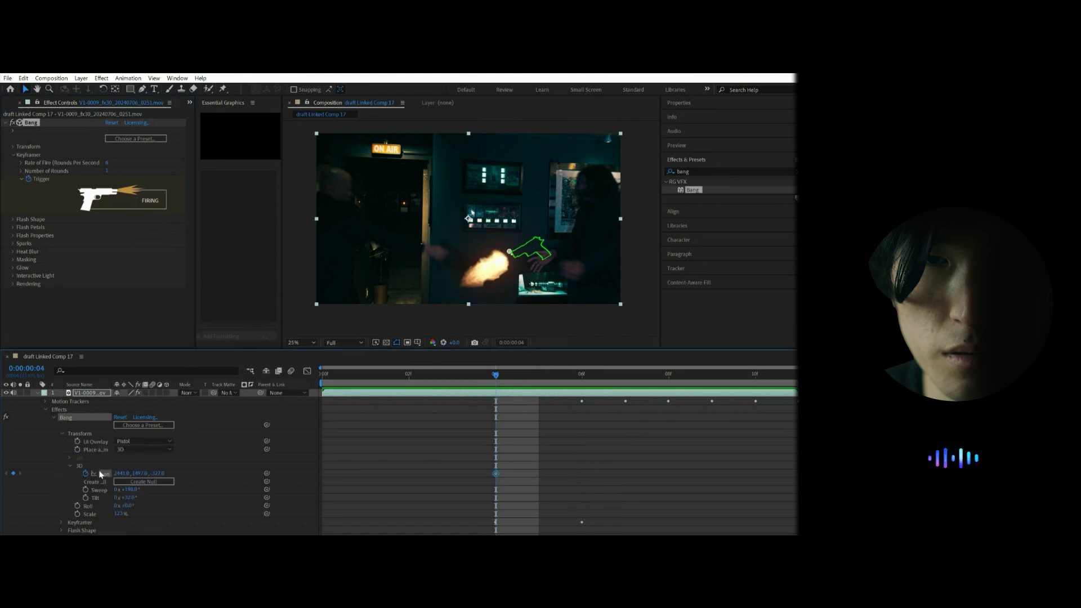
At frame 06, curve the Flash Shape Profile into a dome and set Flash Petals to No Petals
{"action": "left_click_drag", "start_coordinate": [500, 372], "coordinate": [569, 382]}
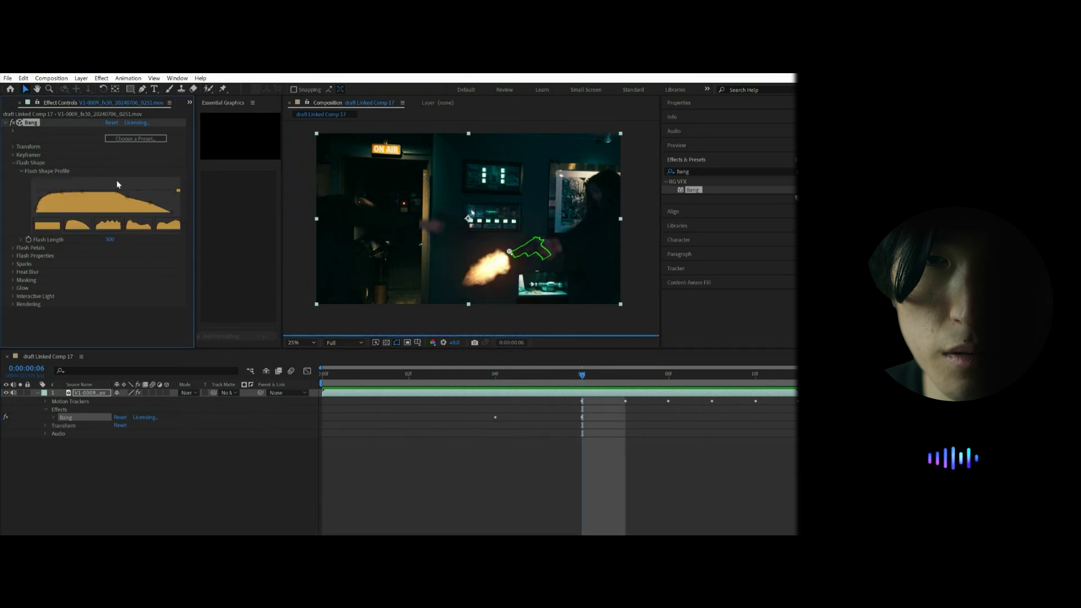
{"action": "left_click_drag", "start_coordinate": [118, 194], "coordinate": [166, 180]}
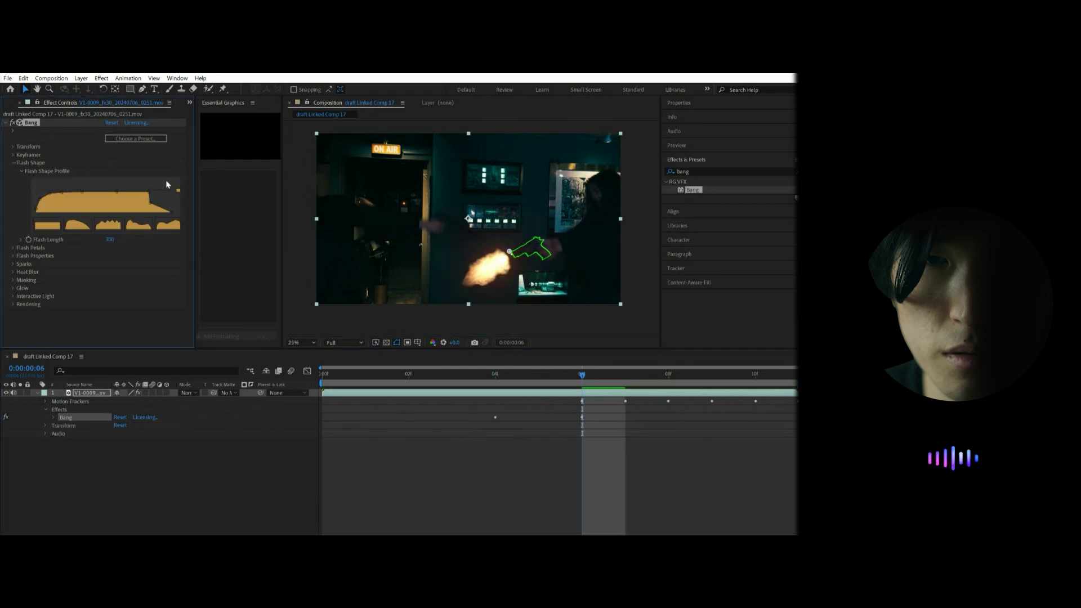
{"action": "left_click", "coordinate": [13, 248]}
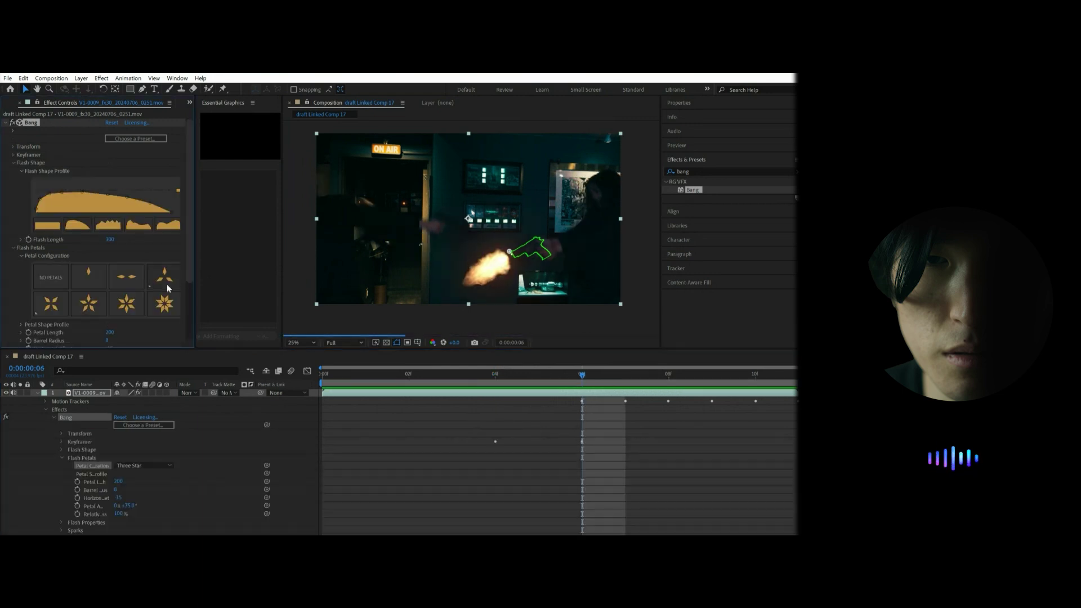
{"action": "left_click", "coordinate": [13, 248]}
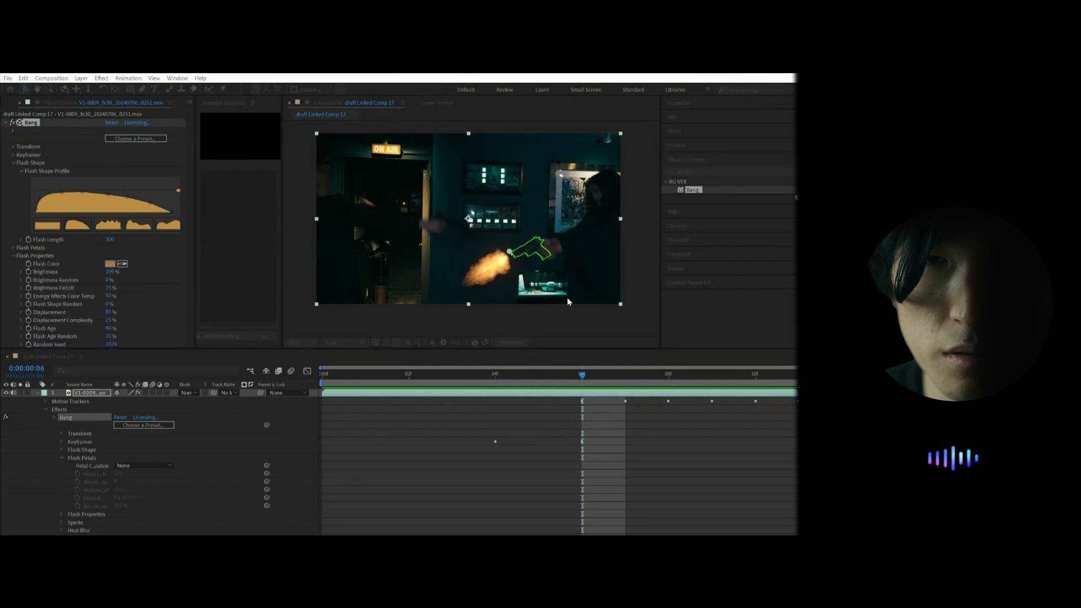
{"action": "scroll", "coordinate": [87, 269], "scroll_direction": "down", "scroll_amount": 2}
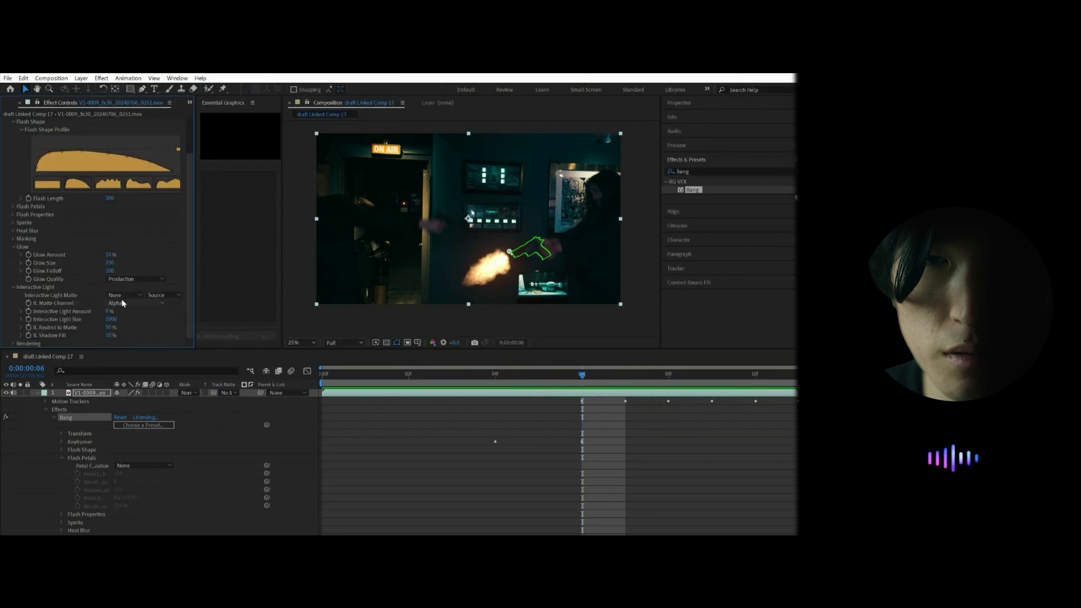
Set Interactive Light Matte to the footage layer, Shadow Fill 30%, Size 2050, Amount 96%
{"action": "left_click", "coordinate": [138, 319]}
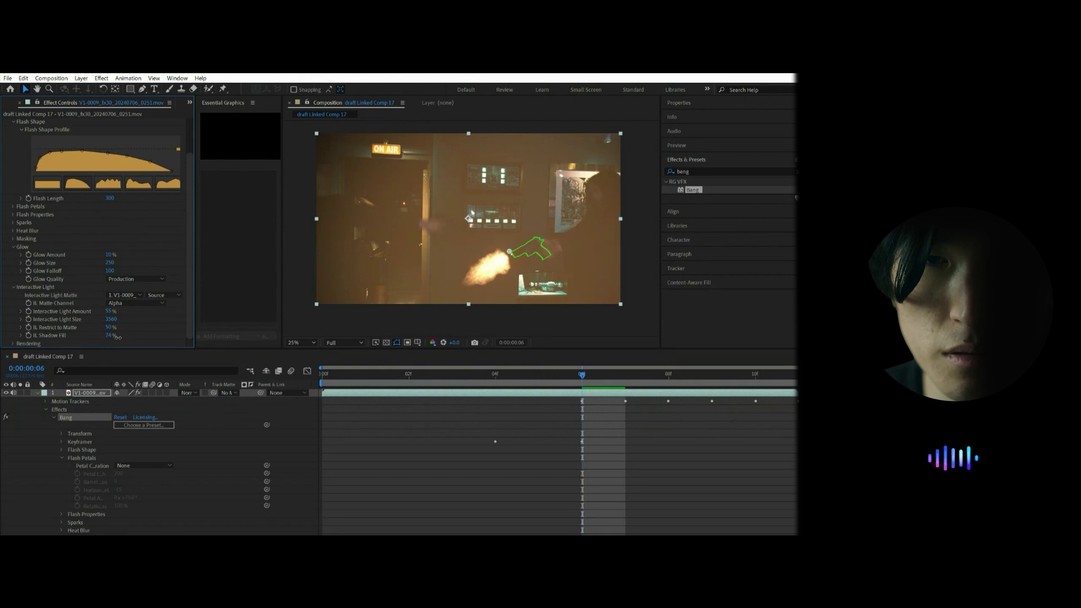
{"action": "left_click_drag", "start_coordinate": [117, 336], "coordinate": [91, 339]}
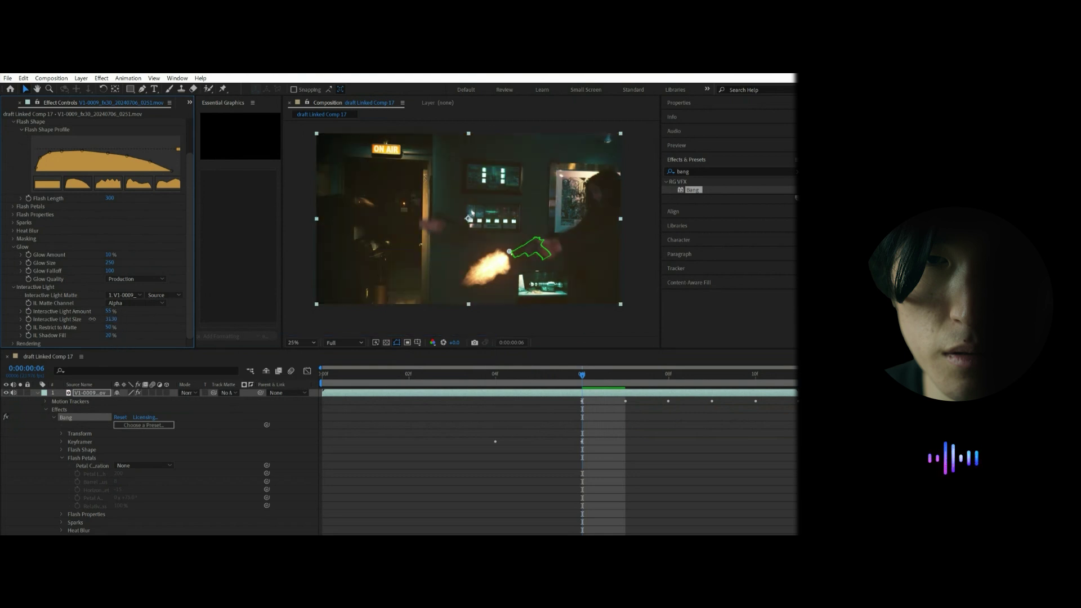
{"action": "left_click", "coordinate": [111, 321]}
{"action": "left_click_drag", "start_coordinate": [111, 321], "coordinate": [129, 323]}
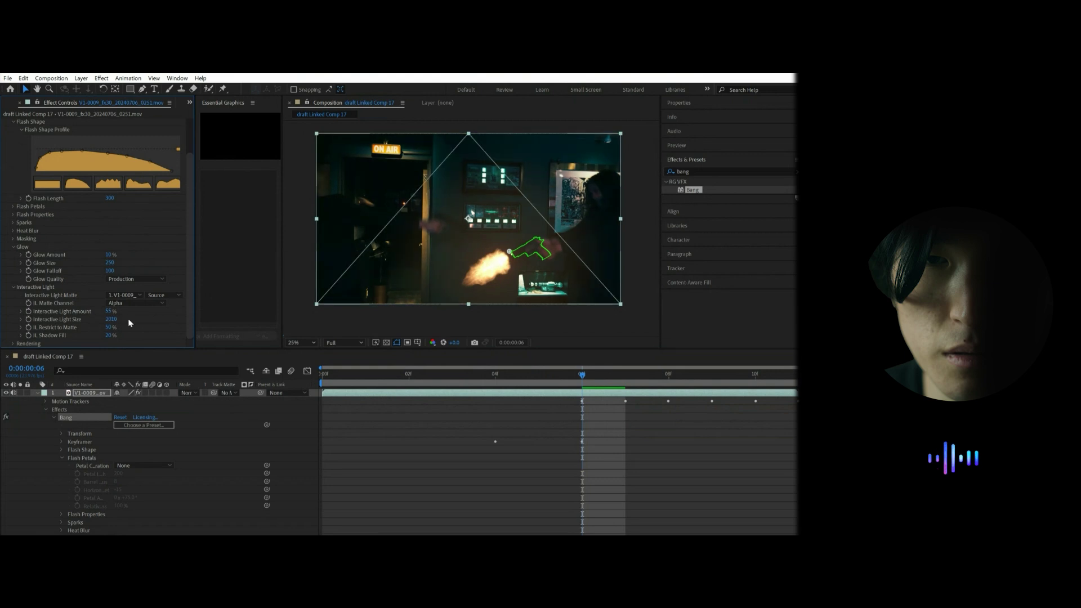
{"action": "left_click", "coordinate": [110, 311]}
{"action": "type", "text": "96"}
{"action": "key", "text": "Return"}
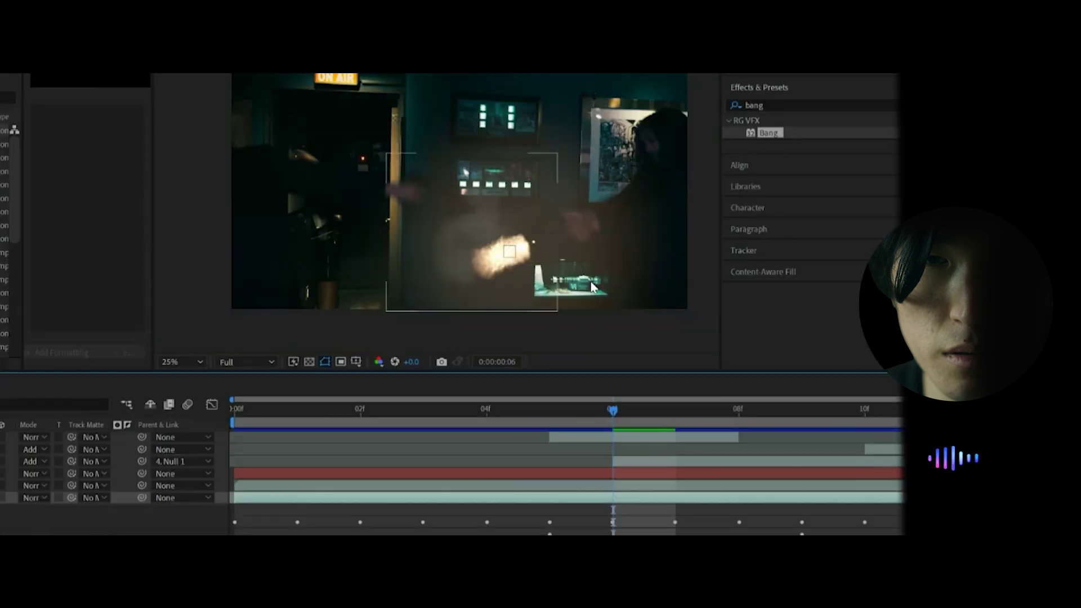
Zoom in to 50%, pan toward the flash and smoke, and move to frame 07
{"action": "key", "text": "period"}
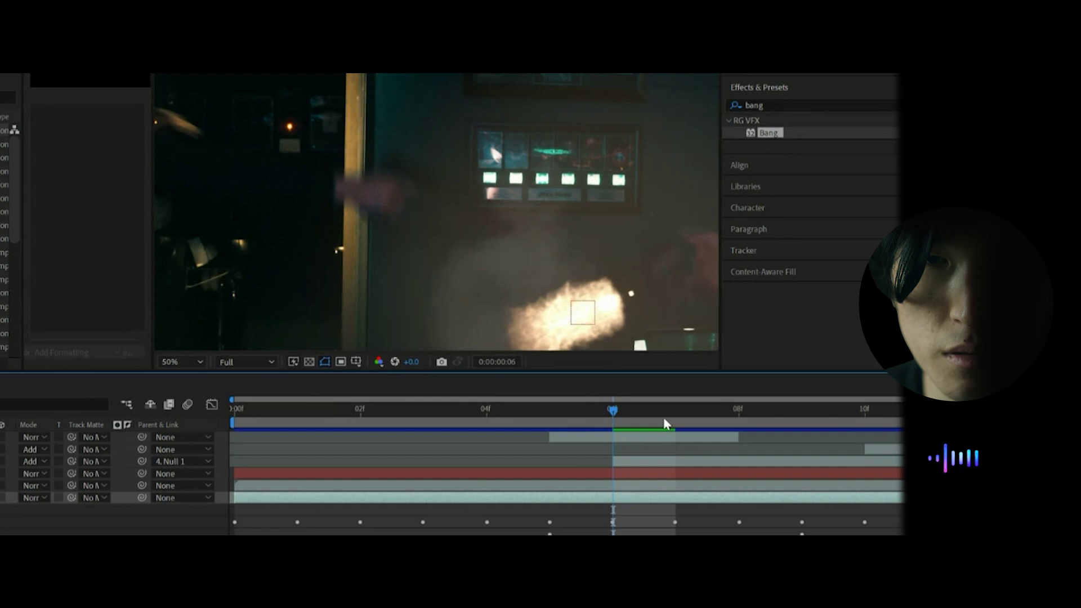
{"action": "left_click_drag", "start_coordinate": [622, 302], "coordinate": [526, 206]}
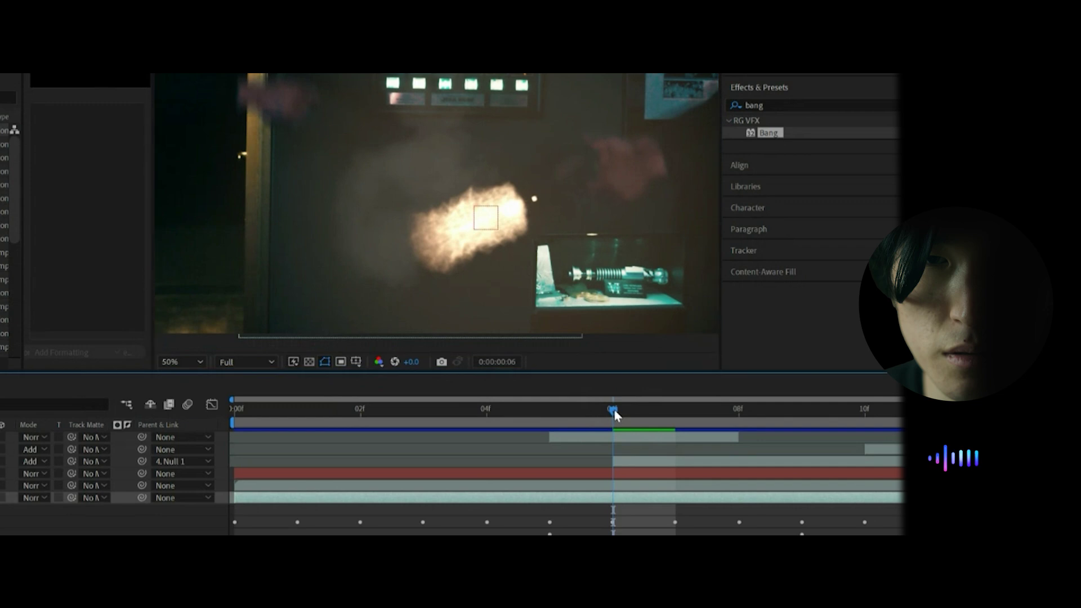
{"action": "mouse_move", "coordinate": [615, 413]}
{"action": "left_mouse_down"}
{"action": "mouse_move", "coordinate": [662, 413]}
{"action": "mouse_move", "coordinate": [594, 423]}
{"action": "mouse_move", "coordinate": [720, 423]}
{"action": "mouse_move", "coordinate": [602, 427]}
{"action": "left_mouse_up"}
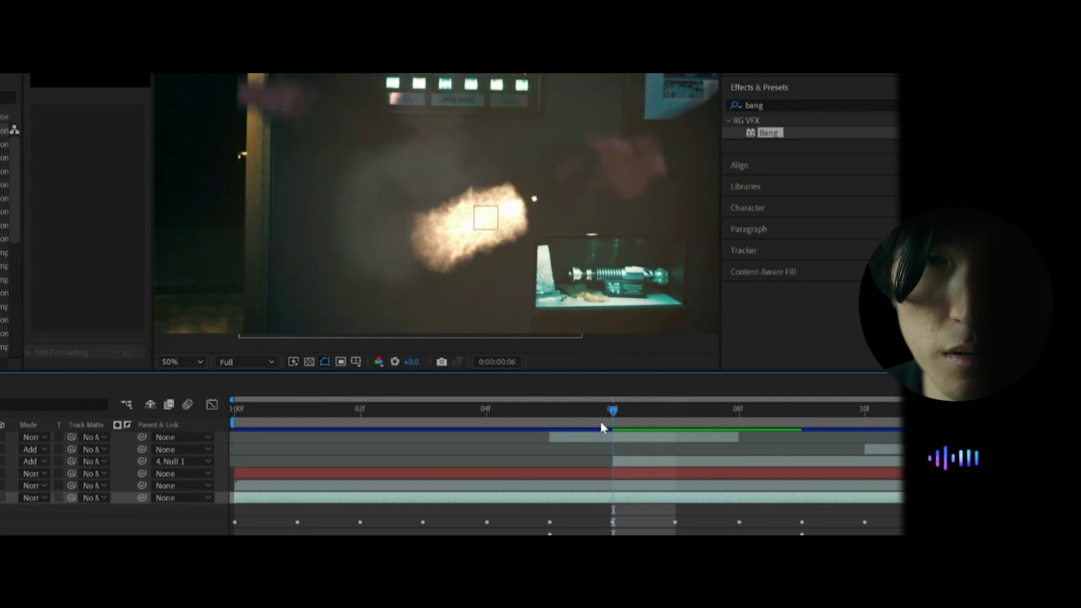